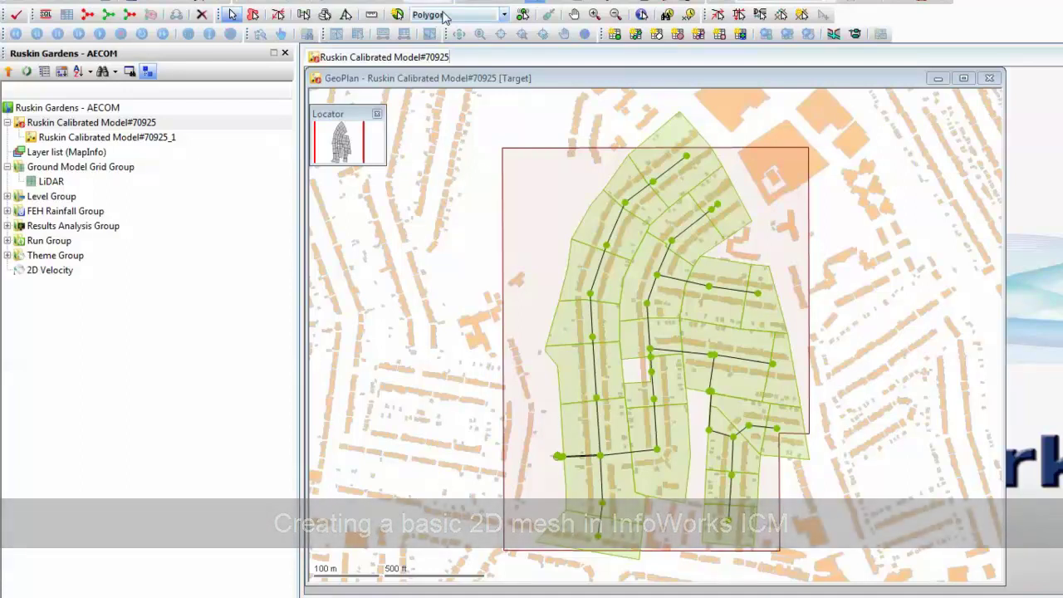
Trace a polygon around the study area's corners and lower-right step, closing it at the top-left corner
click(399, 15)
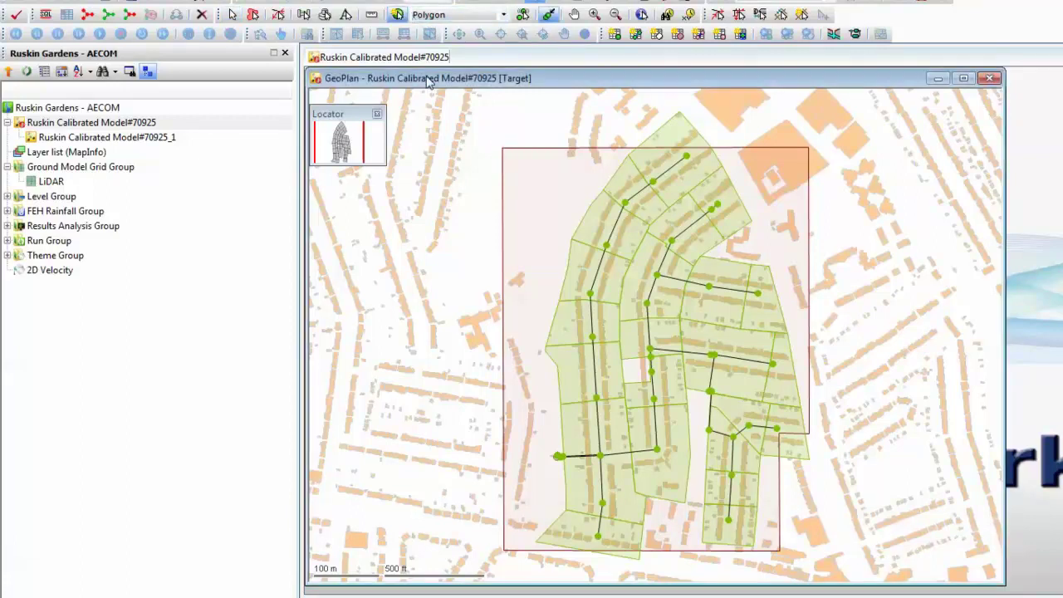
click(502, 148)
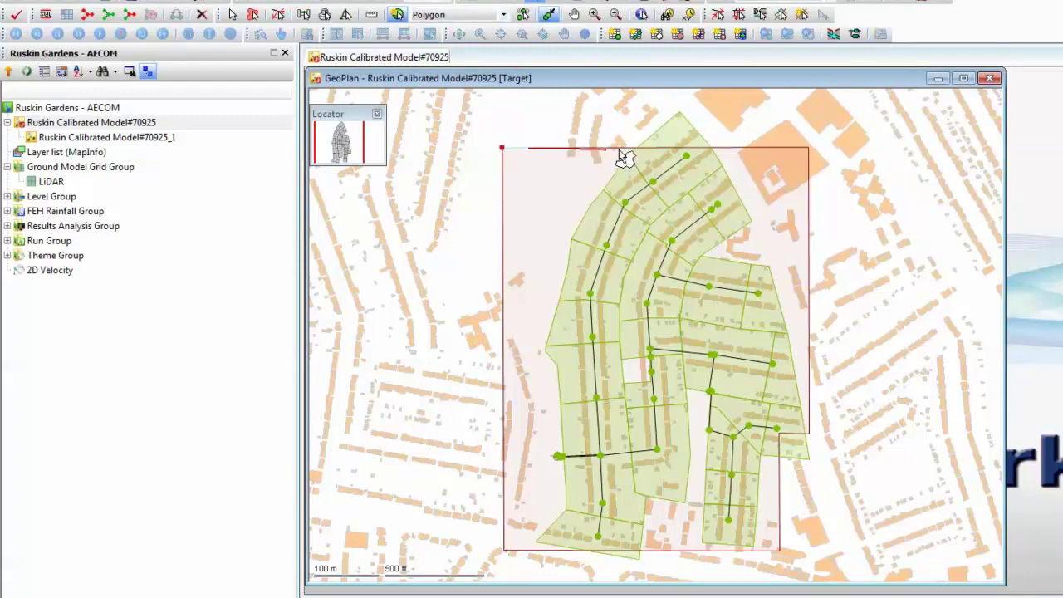
click(808, 149)
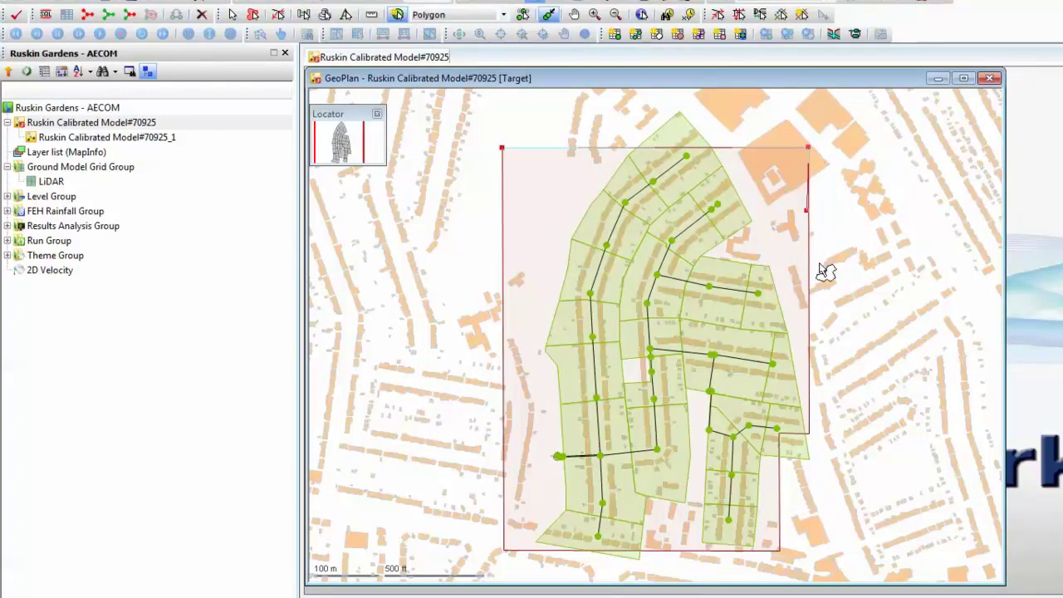
click(809, 434)
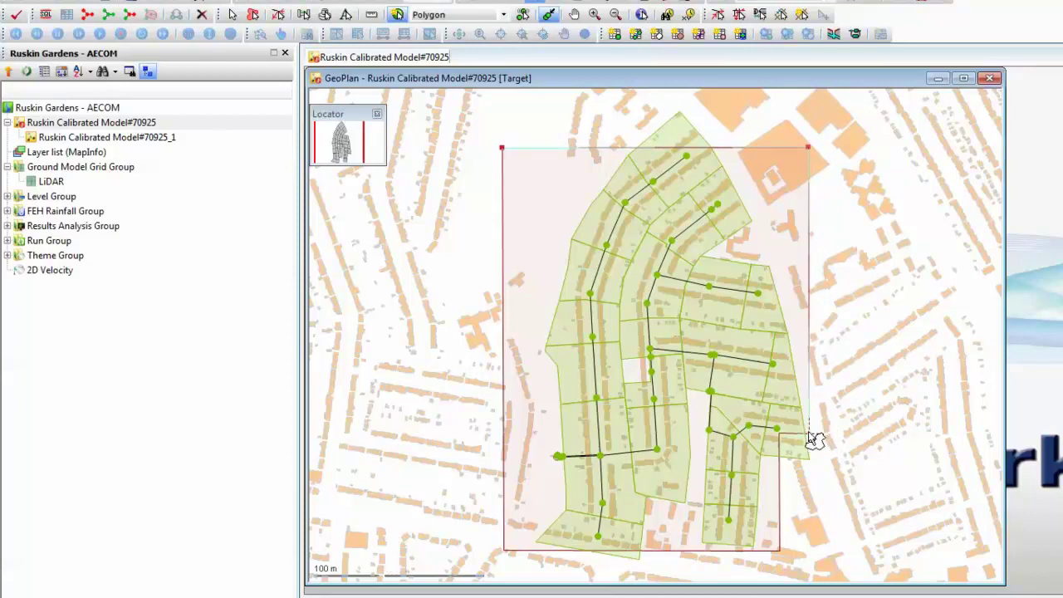
click(780, 432)
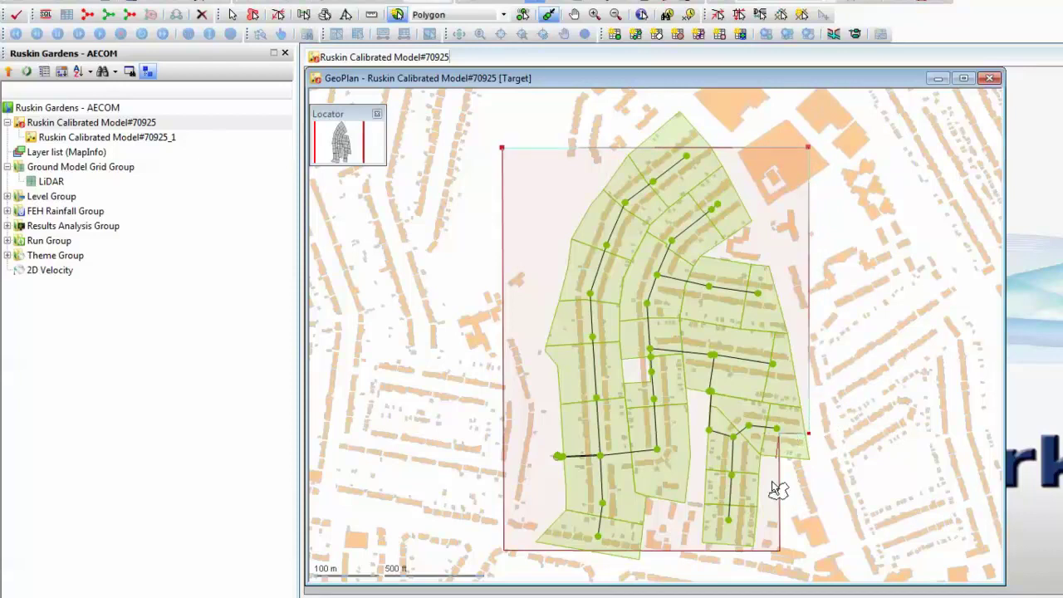
click(779, 550)
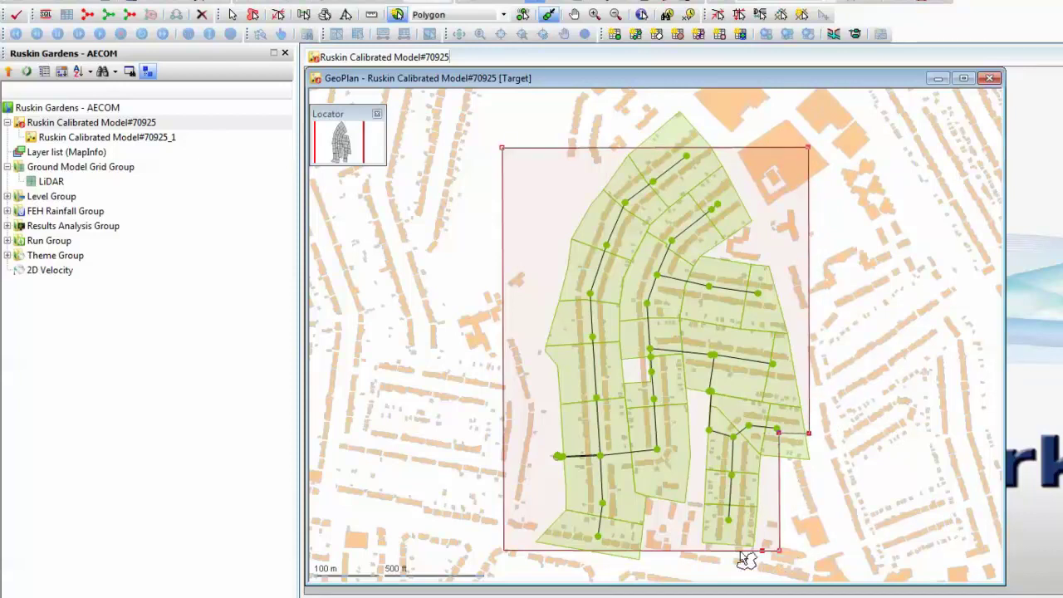
click(503, 550)
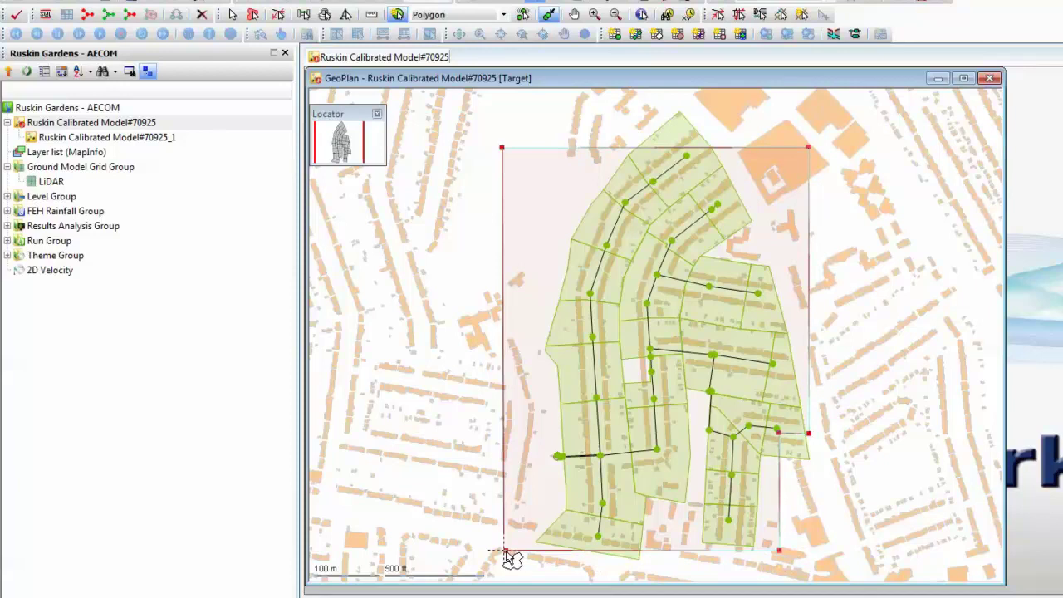
double_click(502, 149)
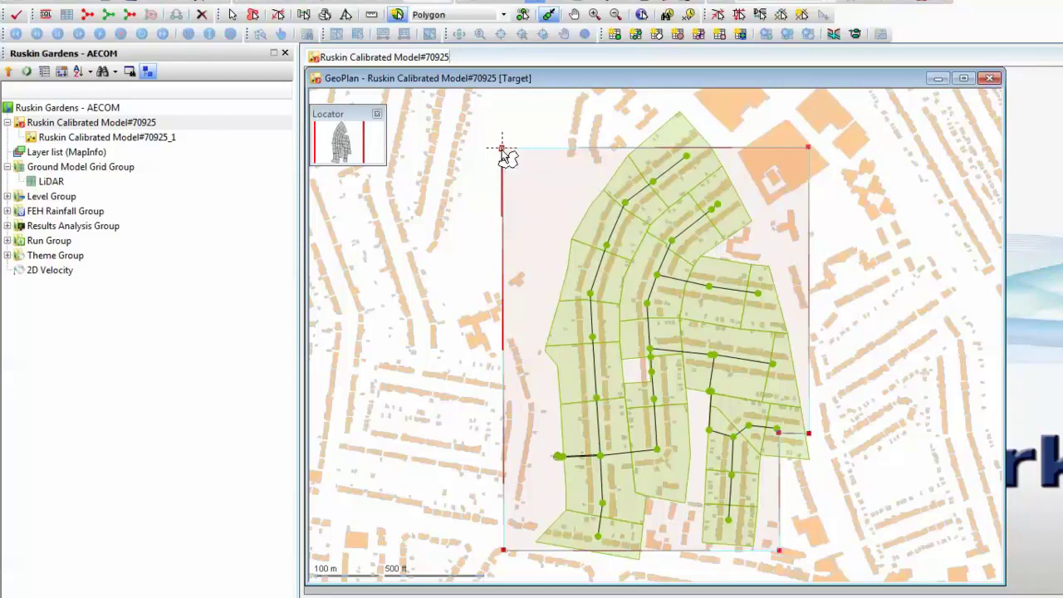
Save the polygon with ID '2D Zone' and type 2D zone
double_click(502, 149)
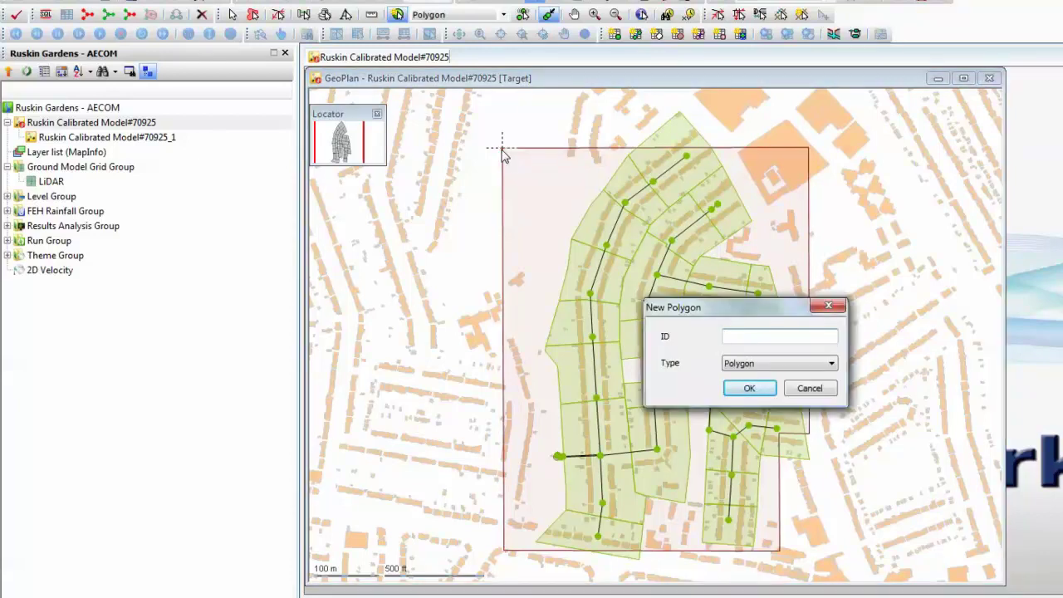
text(2D Zone)
click(745, 366)
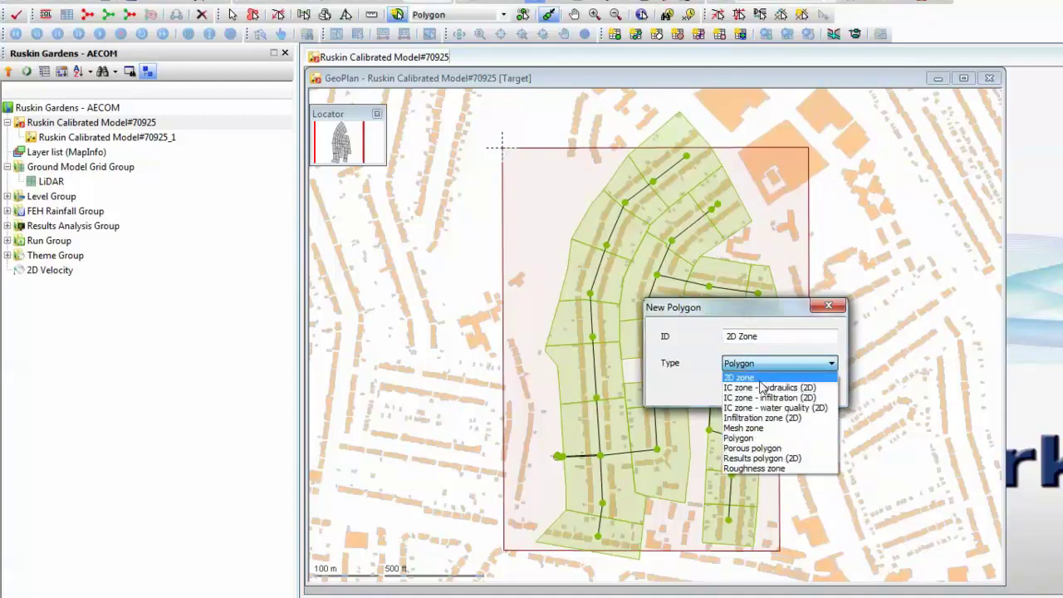
click(761, 382)
click(750, 388)
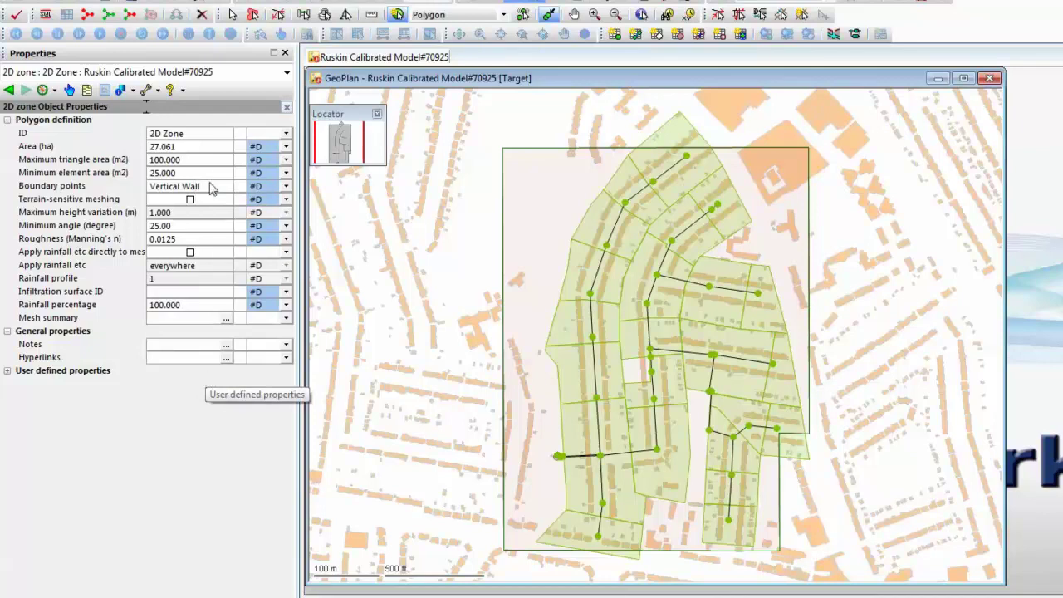
Give the 2D Zone a minimum element area of 10.00 m² and Normal Condition boundary points
click(210, 170)
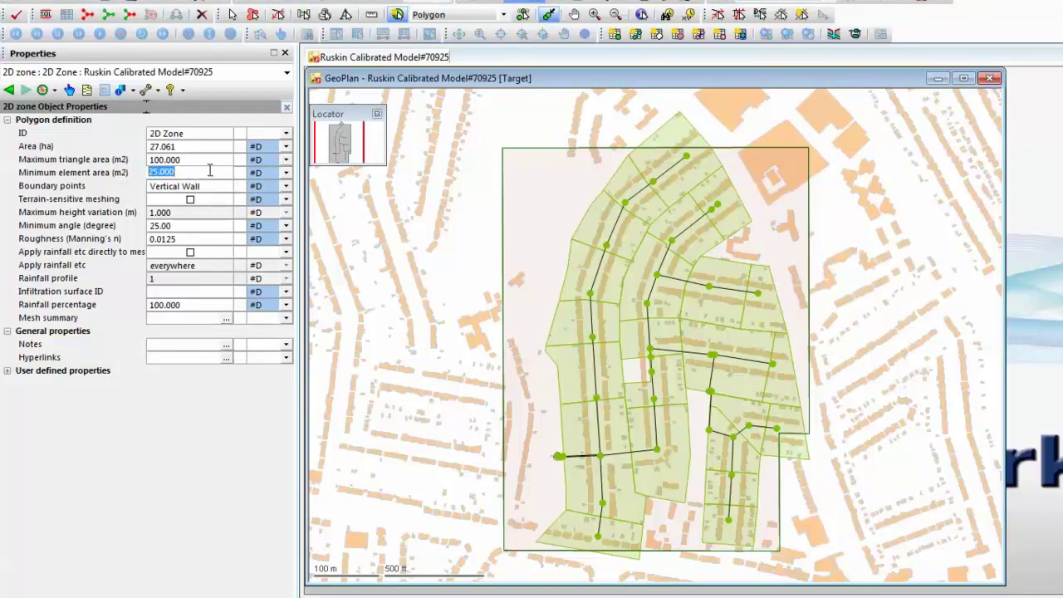
text(10.00)
click(221, 189)
click(225, 188)
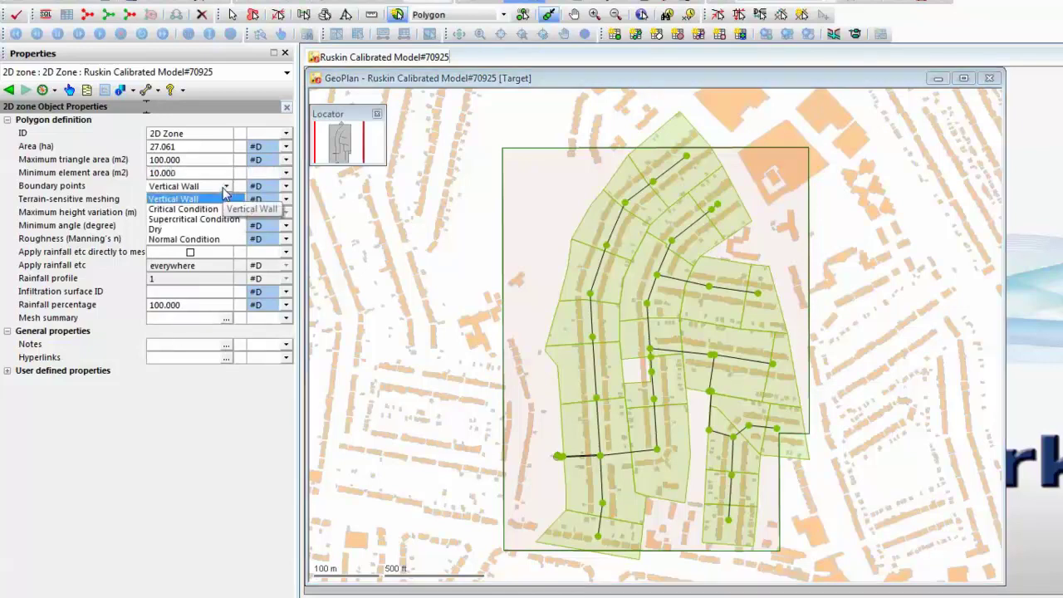
click(214, 240)
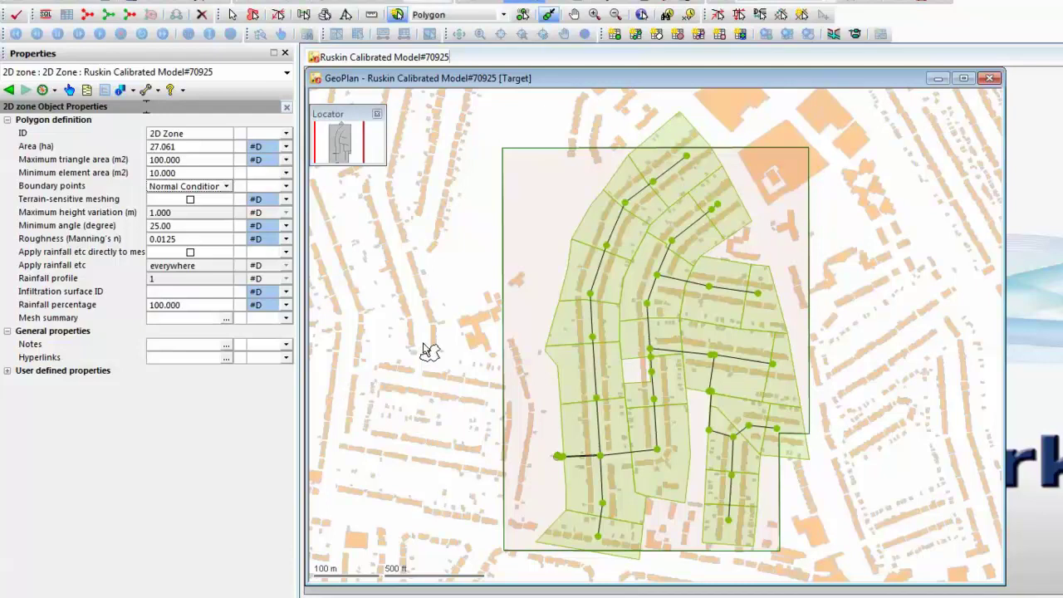
Select the 2D Zone from the overlapping objects and bring up the Model > Meshing commands
click(232, 14)
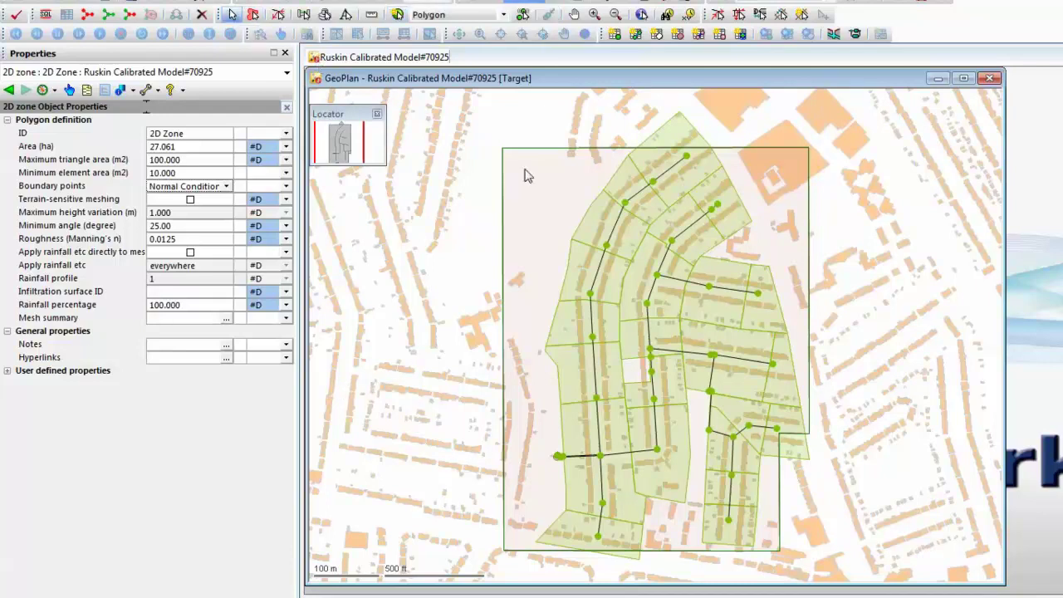
click(607, 283)
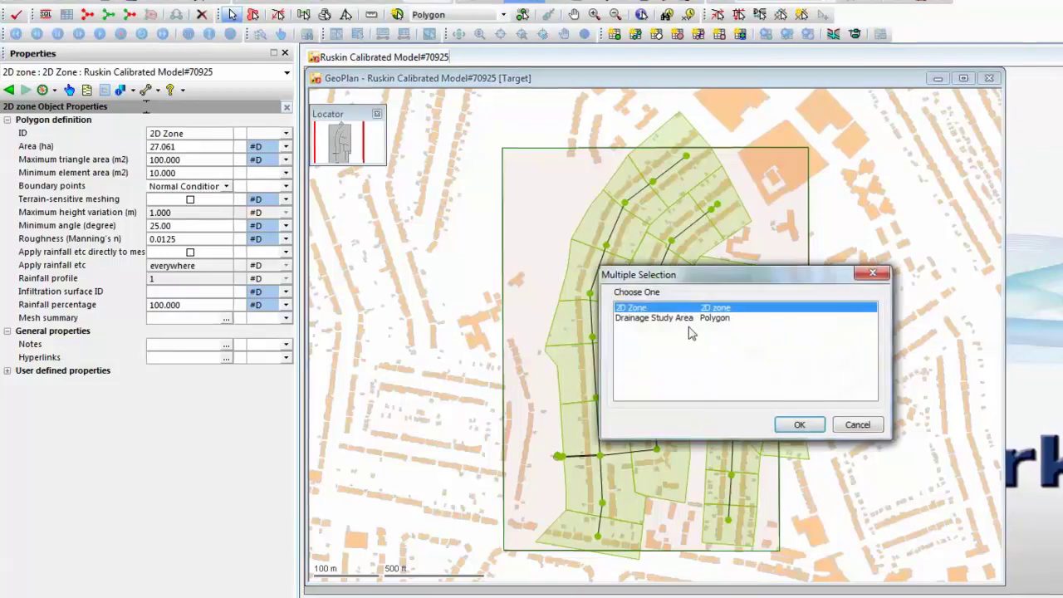
click(812, 424)
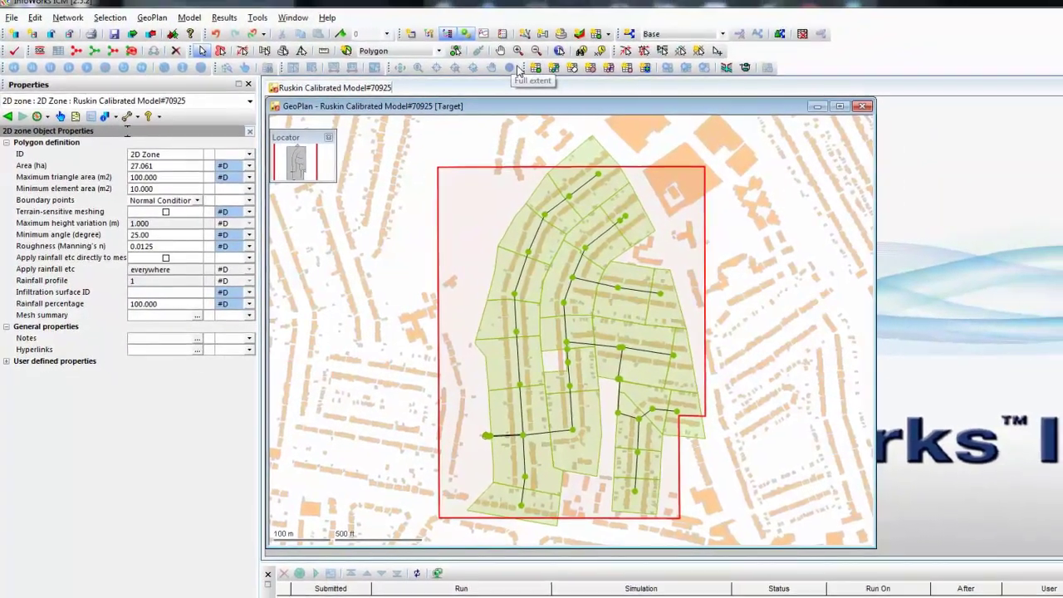
click(188, 17)
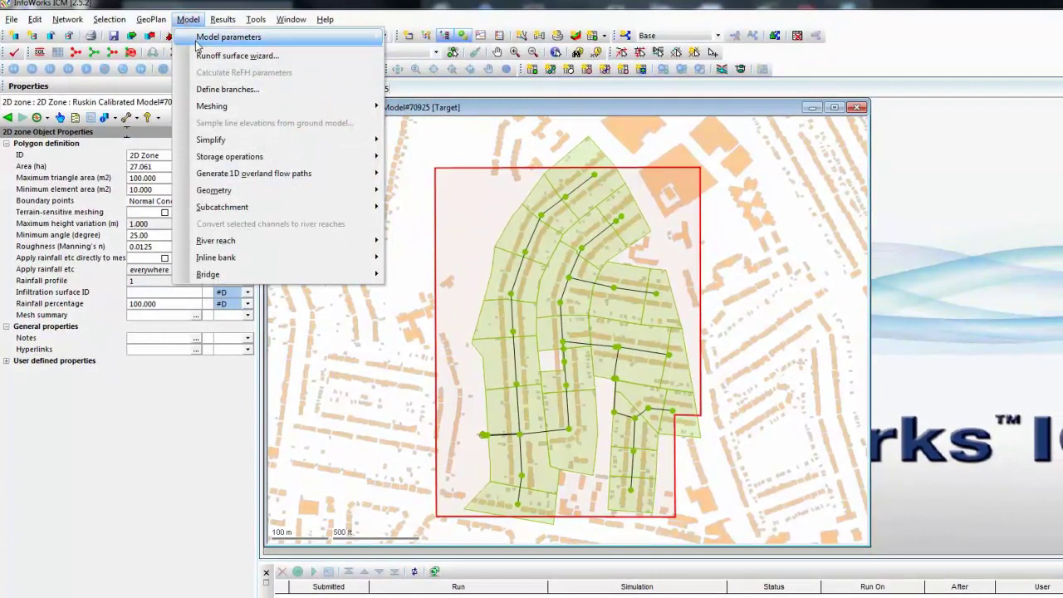
mouse_move(225, 114)
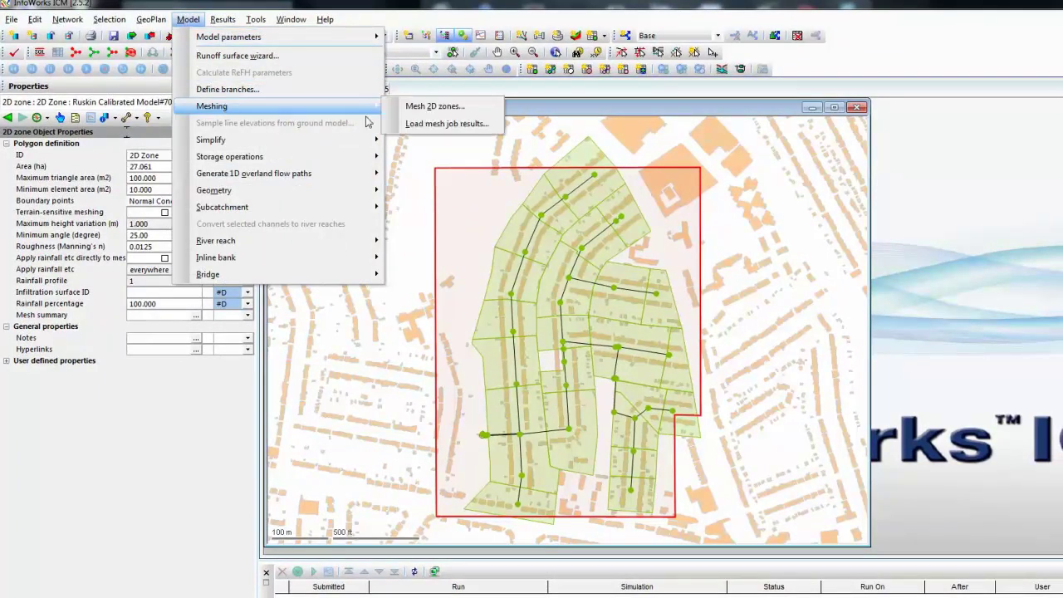
Mesh the 2D zones with Voids set to None and accept the mesh settings
click(433, 108)
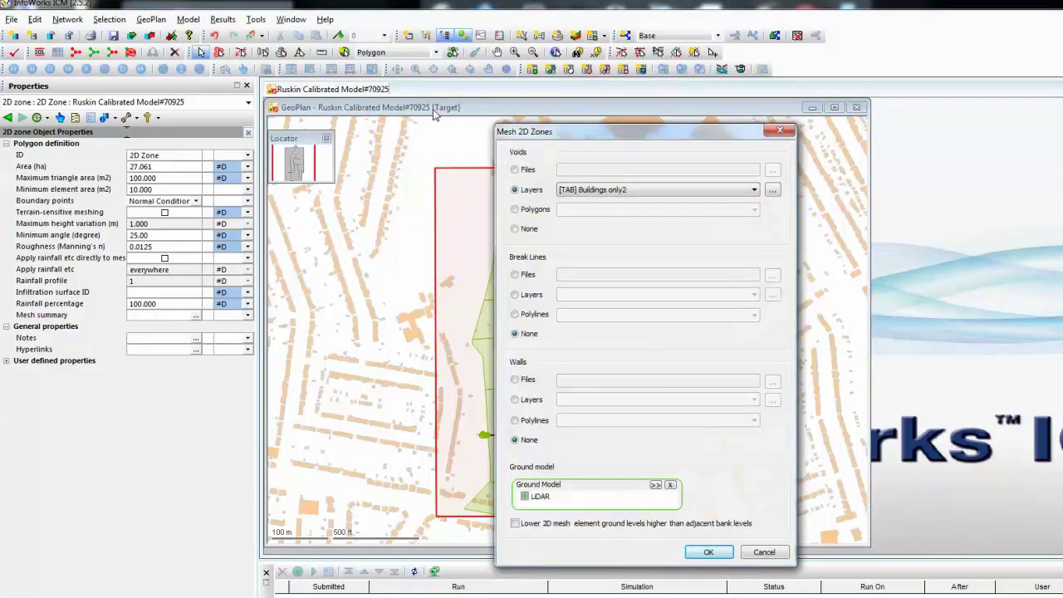
click(516, 229)
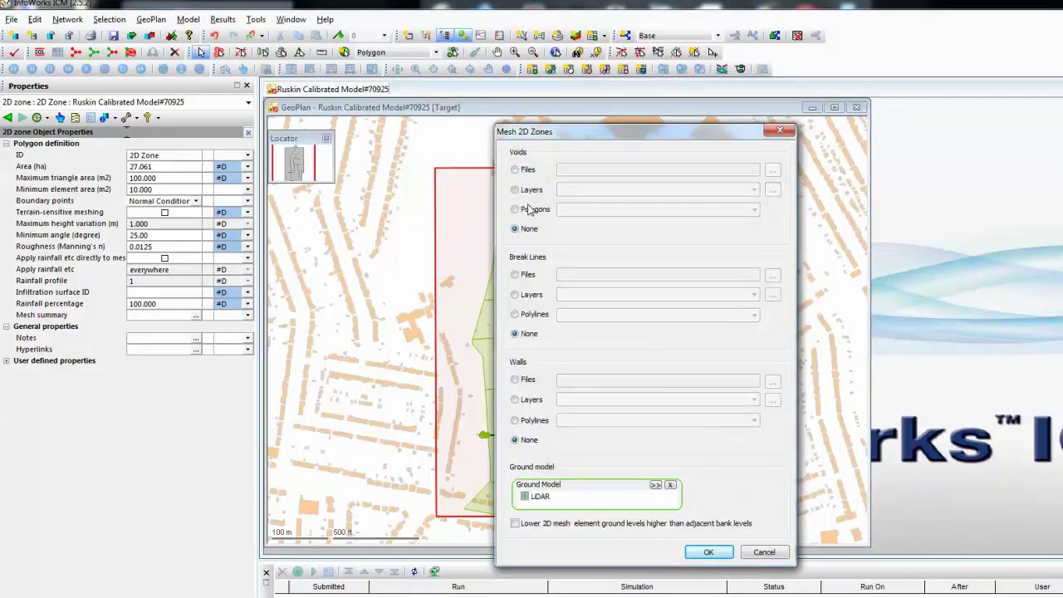
click(709, 553)
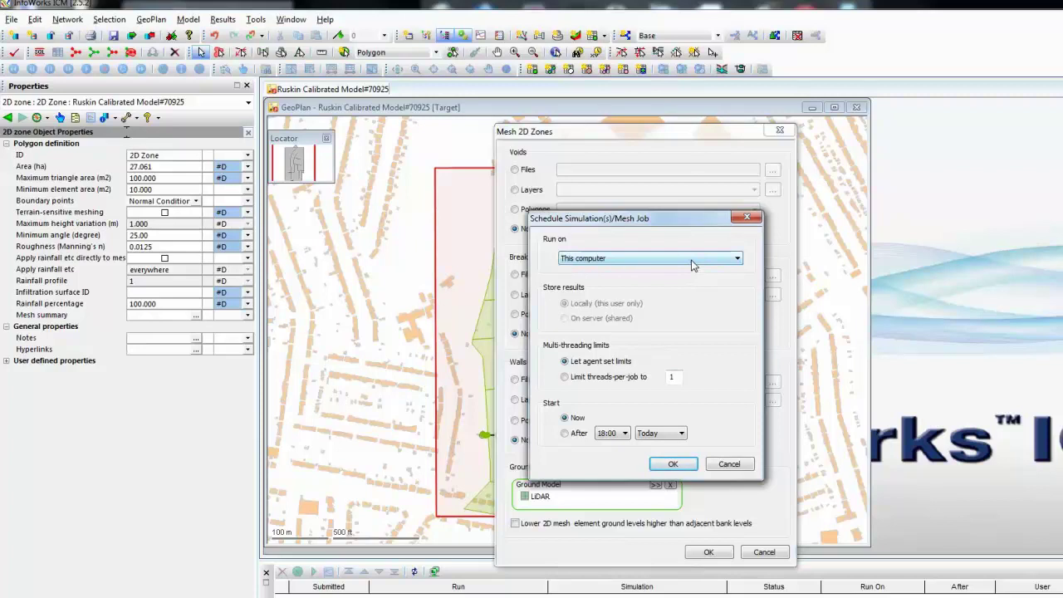
Submit the 2D Zone mesh job to run on the remote agent machine
click(694, 265)
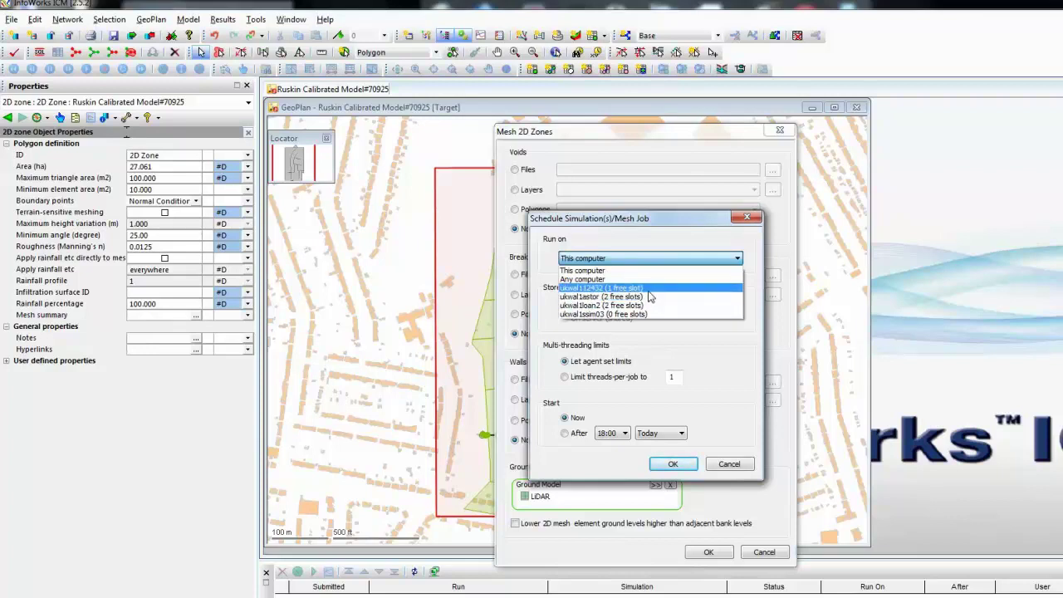
click(652, 291)
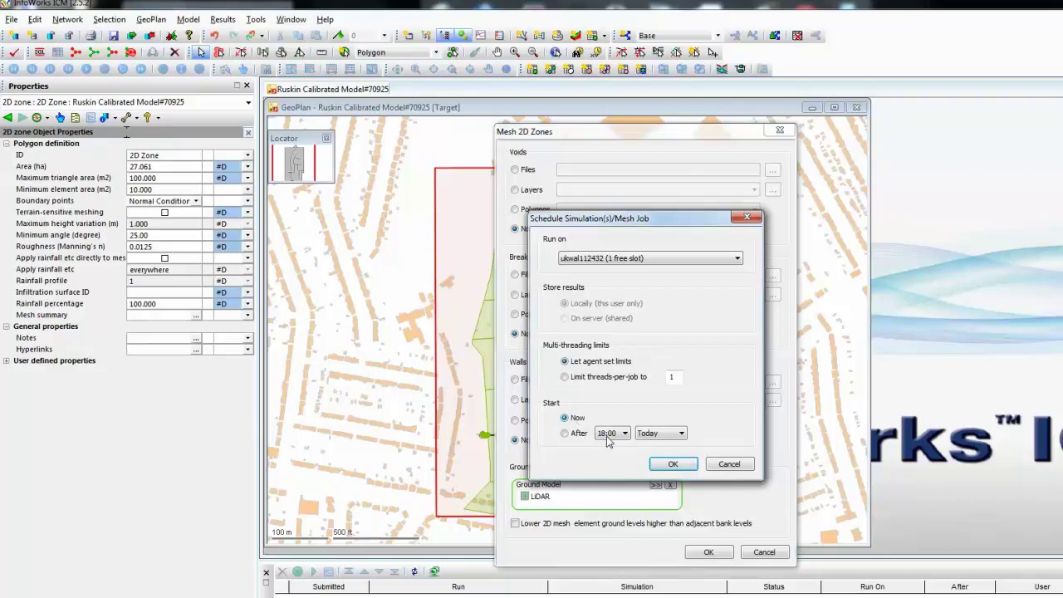
click(670, 465)
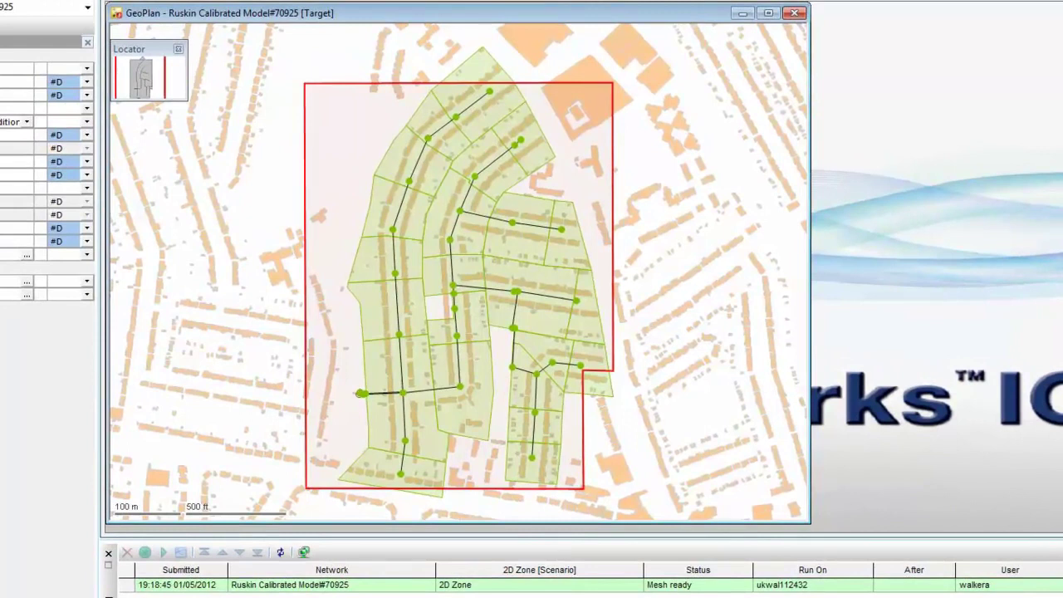
Check the finished mesh job's log: 2178 vertices, 4203 triangles, 4199 elements
double_click(681, 587)
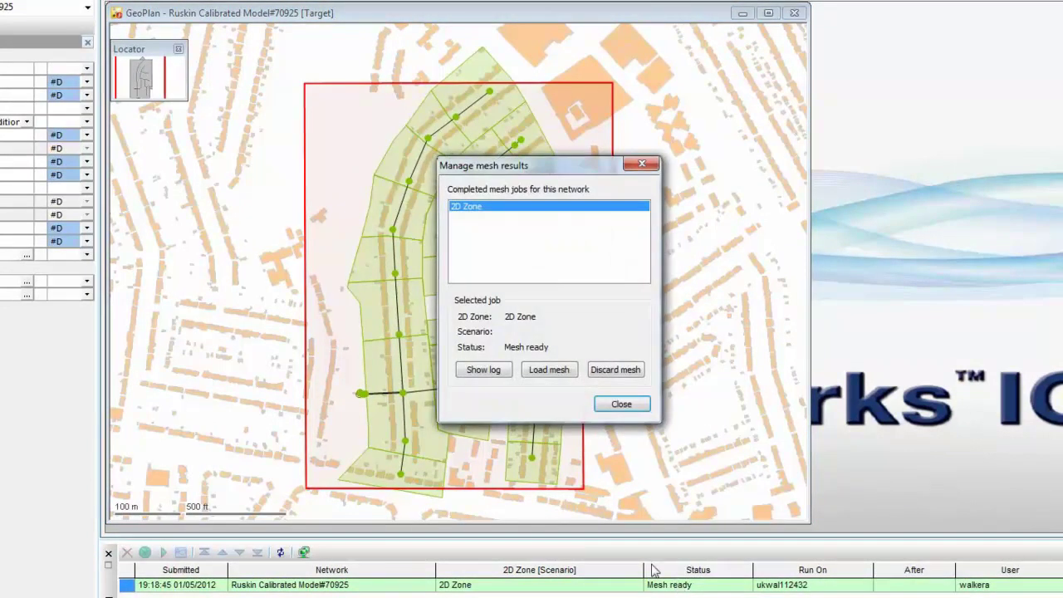
click(484, 371)
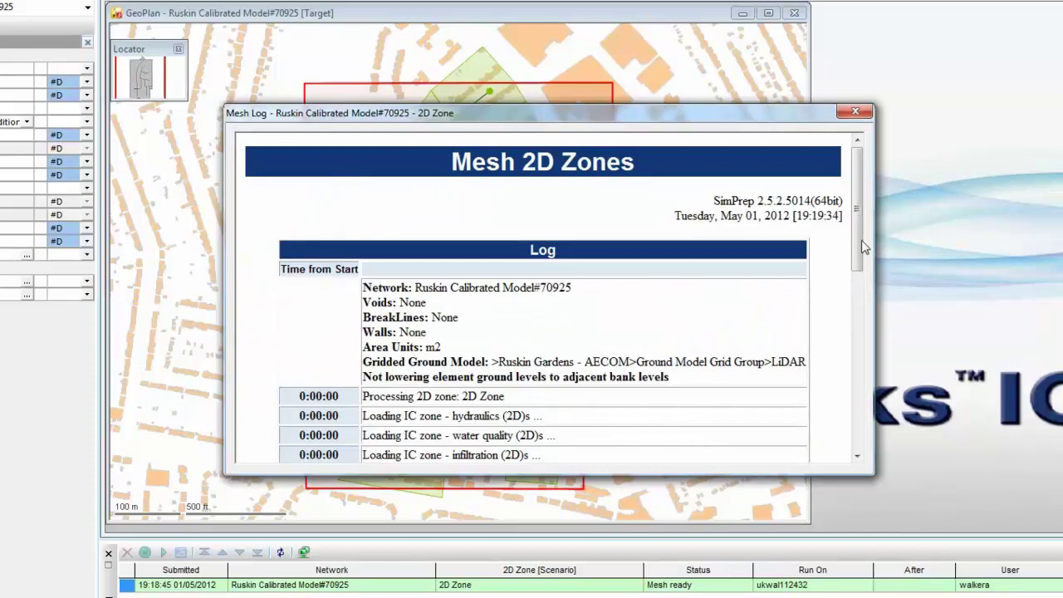
drag(858, 244, 861, 426)
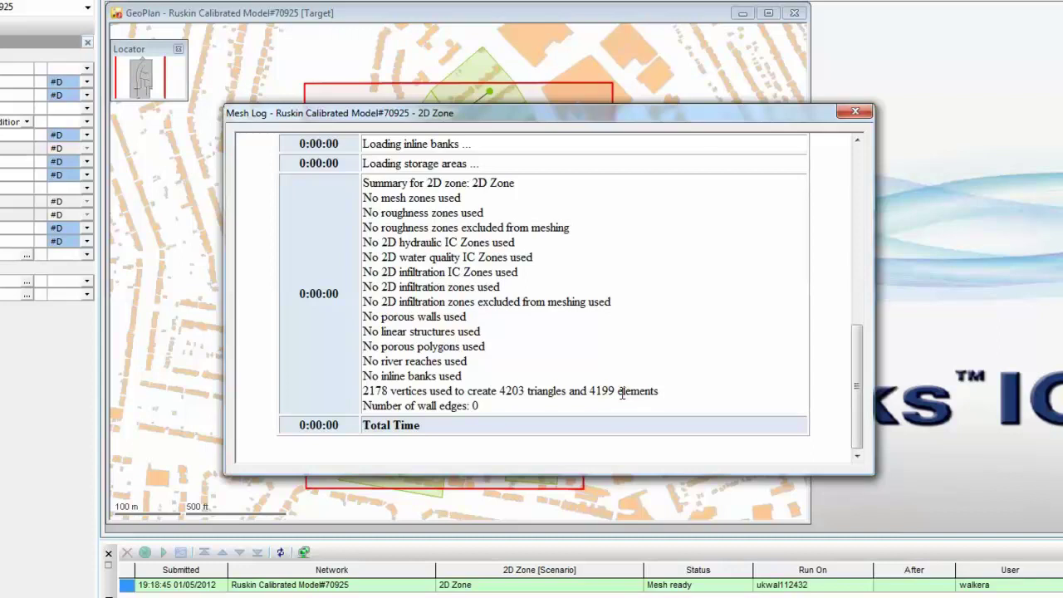
click(846, 116)
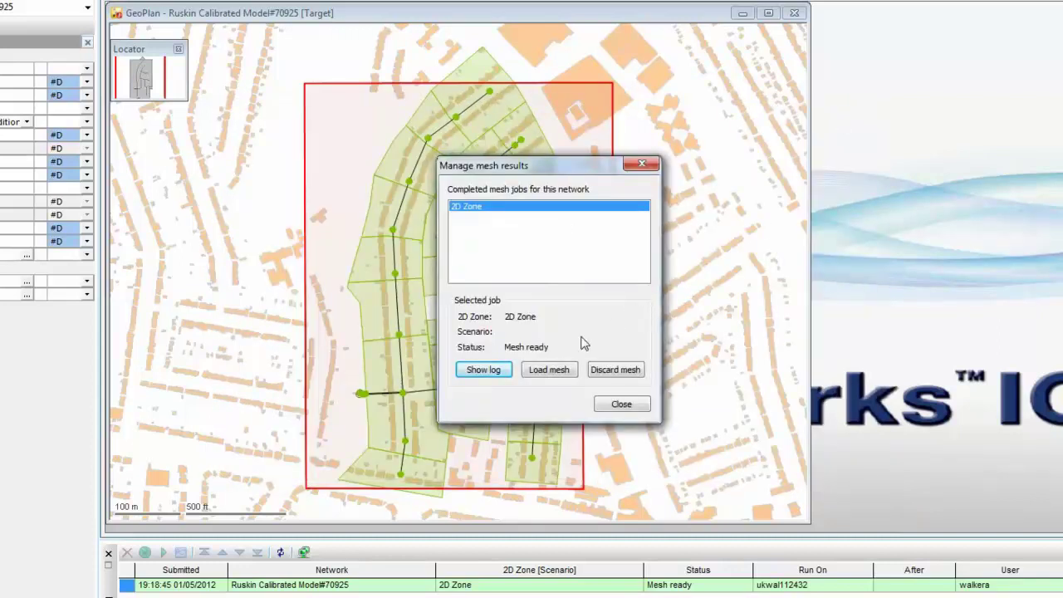
Load the generated mesh onto the 2D Zone and close Manage mesh results
click(554, 371)
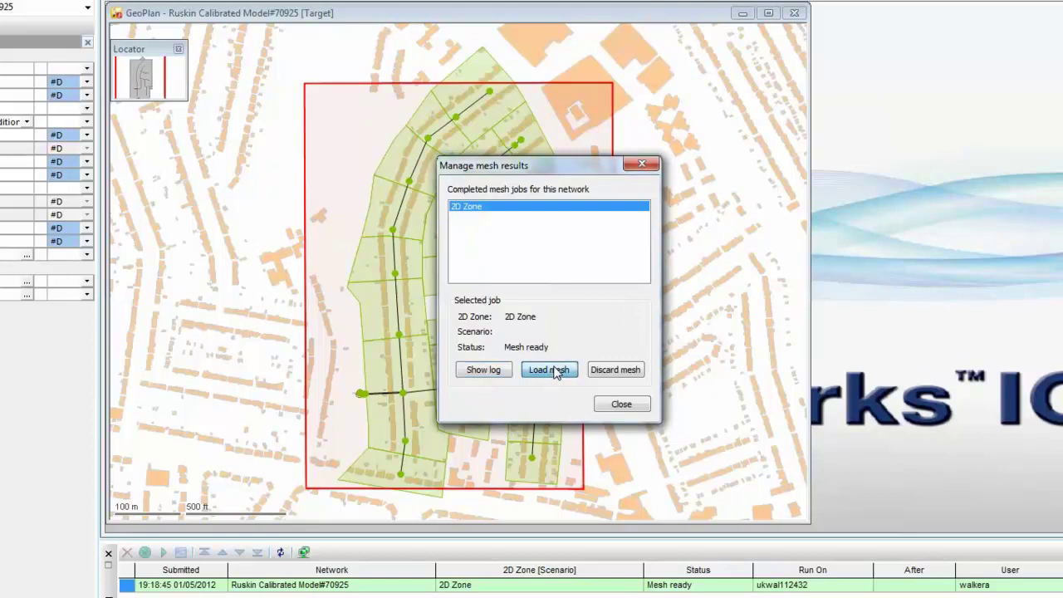
click(621, 404)
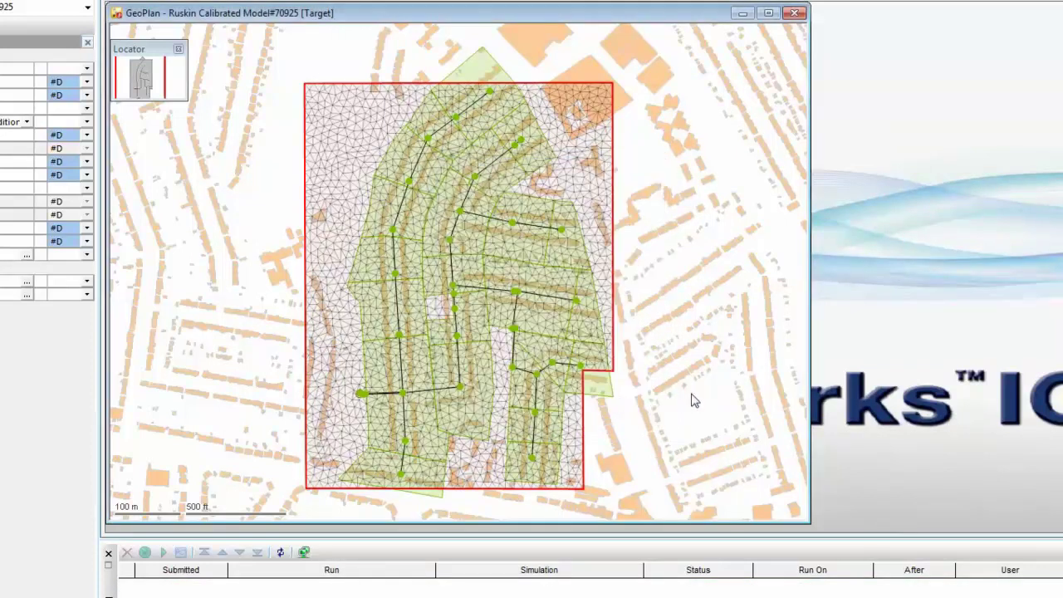